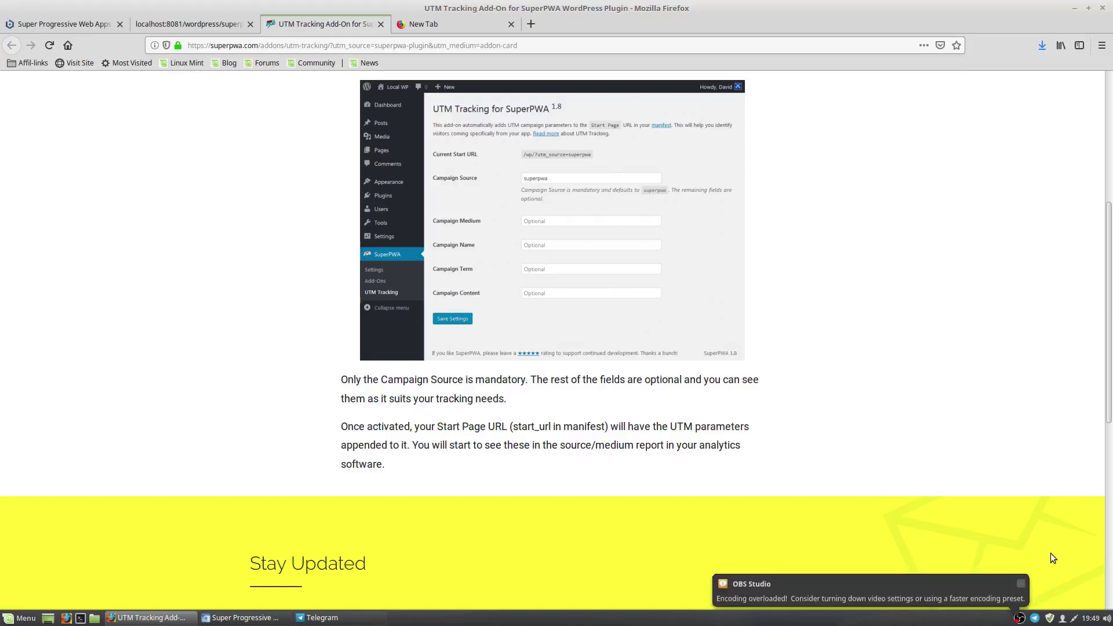
Dismiss the OBS notice, hide Telegram, and view the manifest showing utm_source=superpwa
click(1021, 583)
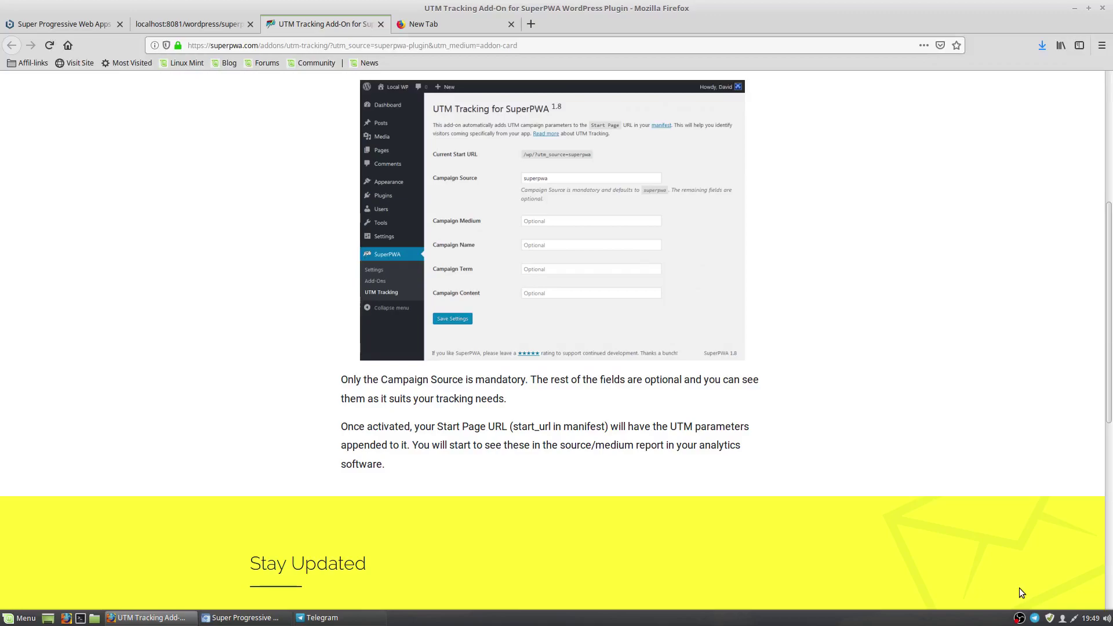
click(1035, 619)
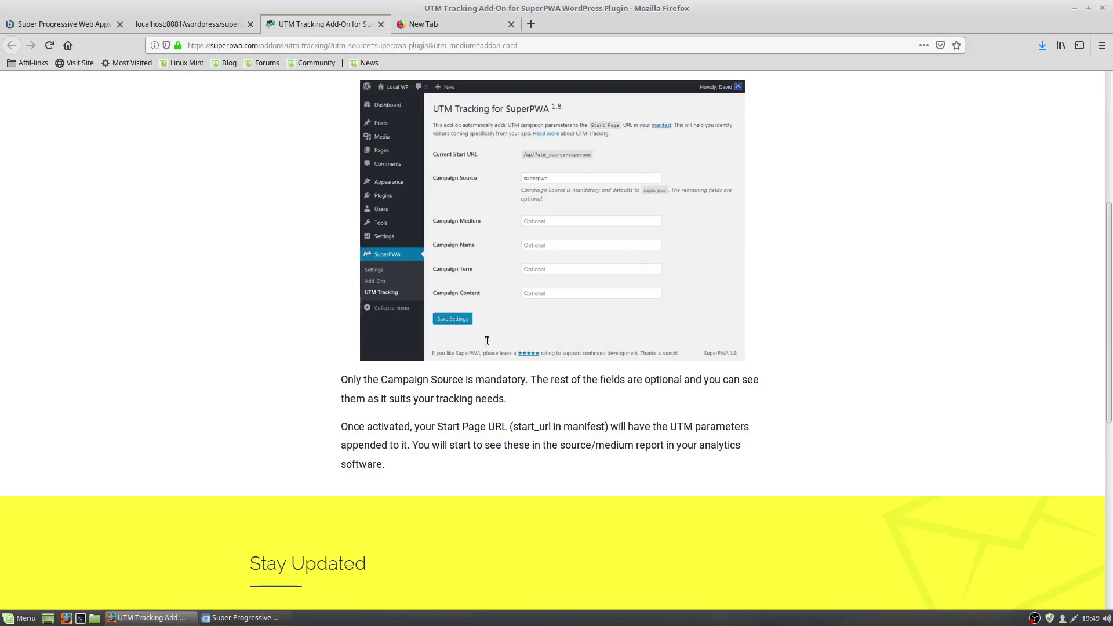
click(203, 23)
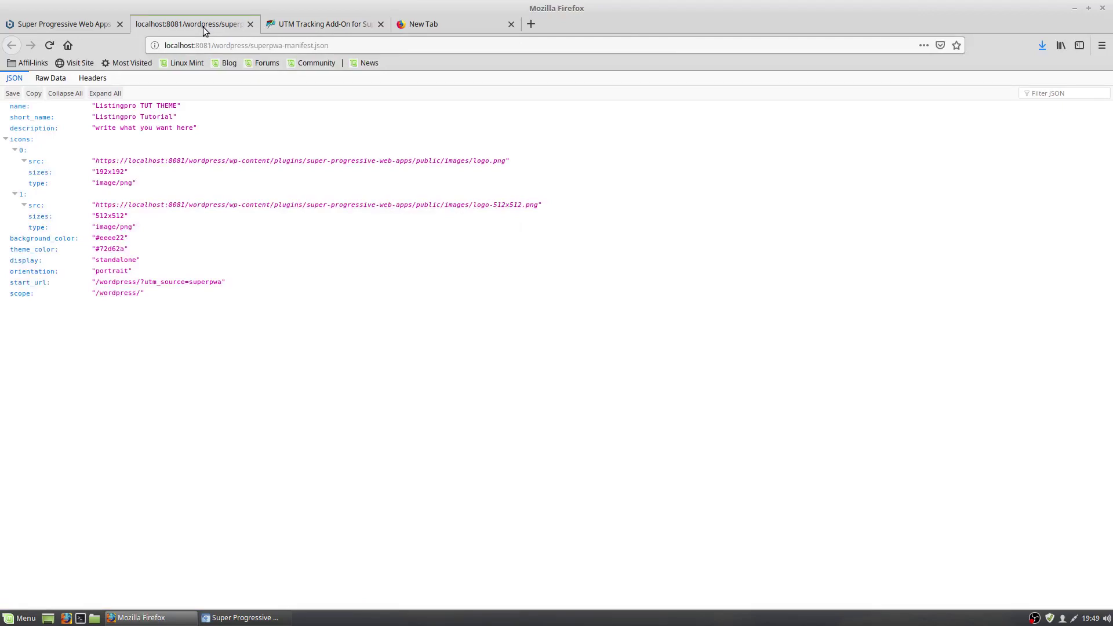
Close the manifest tab and select the Campaign Source value 'superpwa' to replace with 'lprotutorial'
middle_click(202, 27)
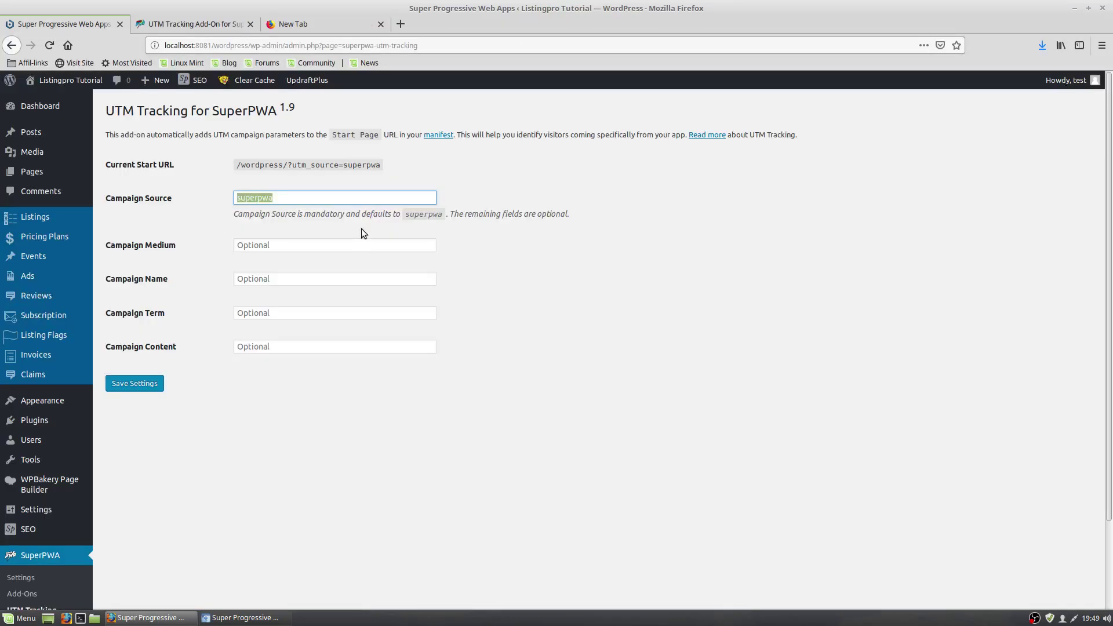
click(419, 214)
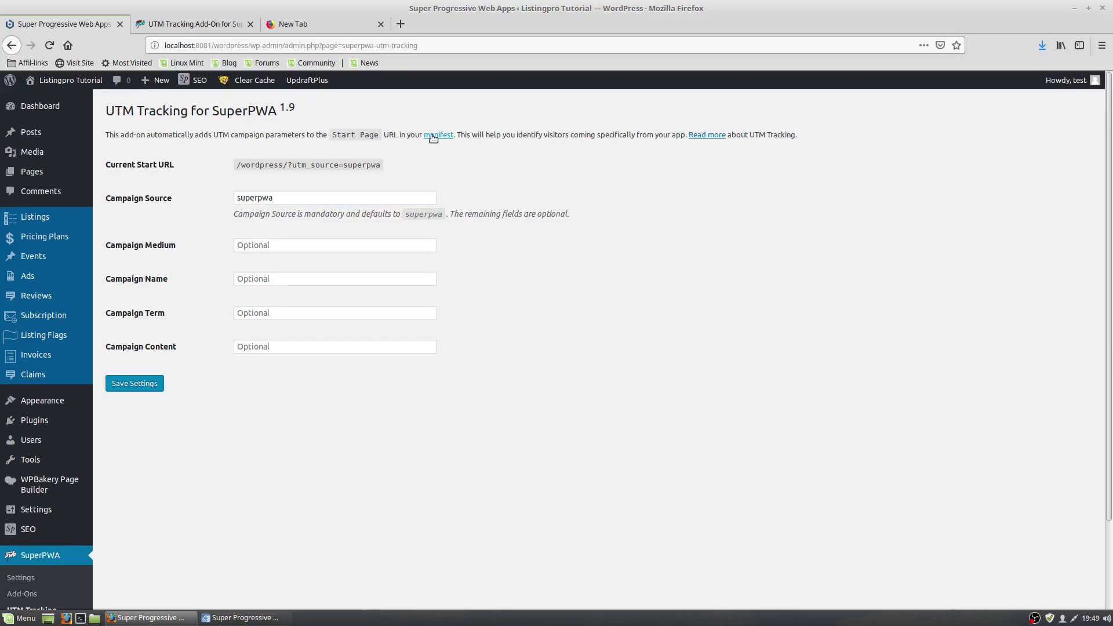
double_click(300, 197)
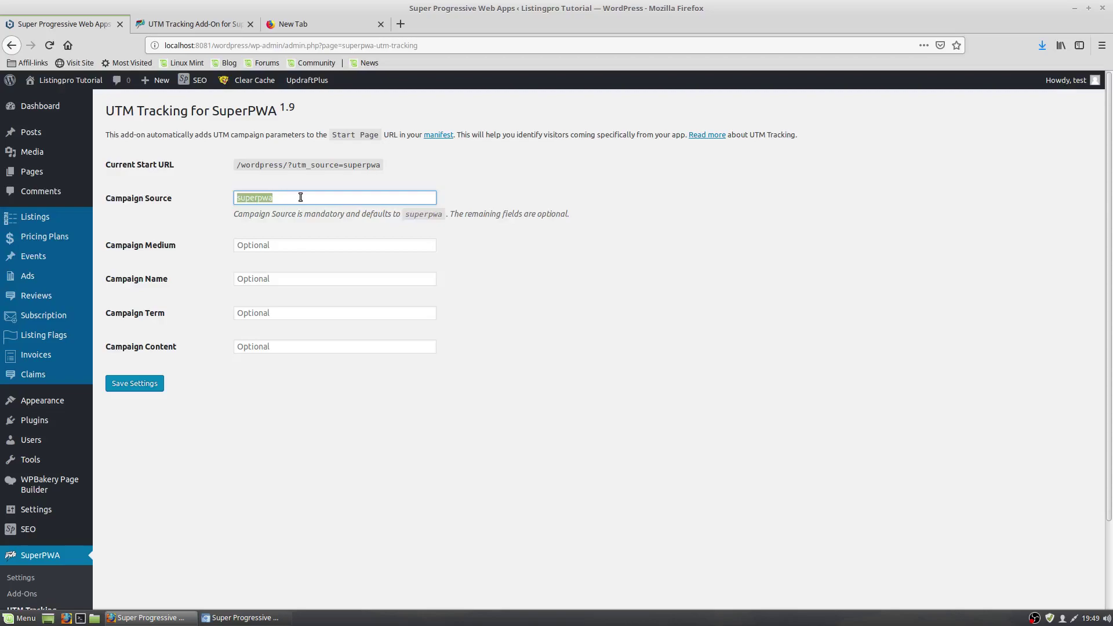
text(lprotutorial)
Save the UTM Tracking settings with Campaign Source 'lprotutorial'
click(133, 384)
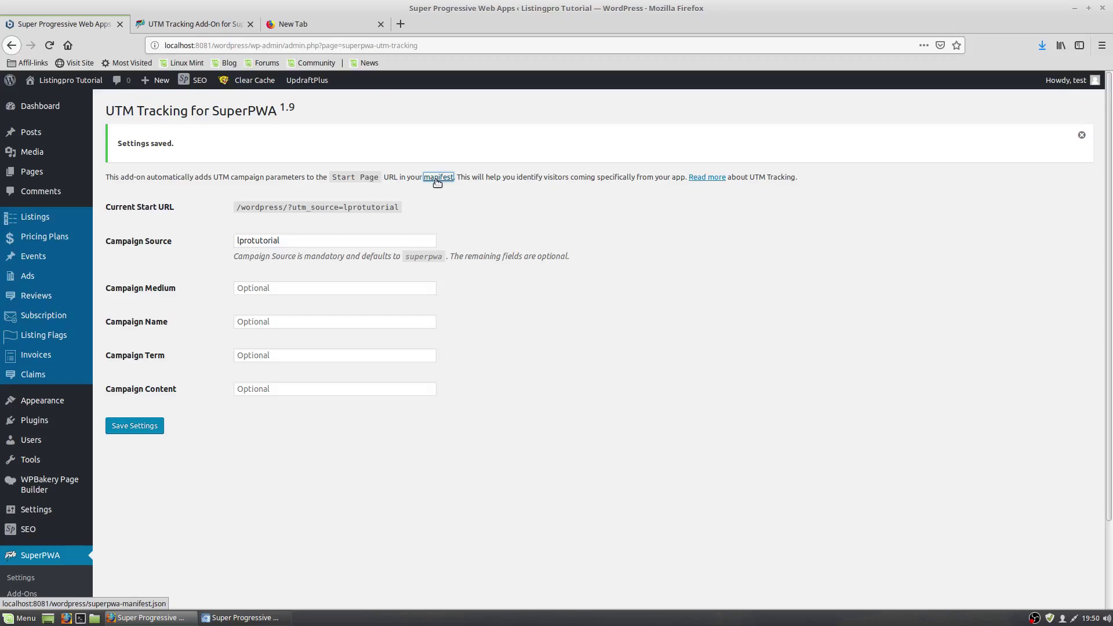
Open superpwa-manifest.json to confirm start_url is /wordpress/?utm_source=lprotutorial
click(438, 178)
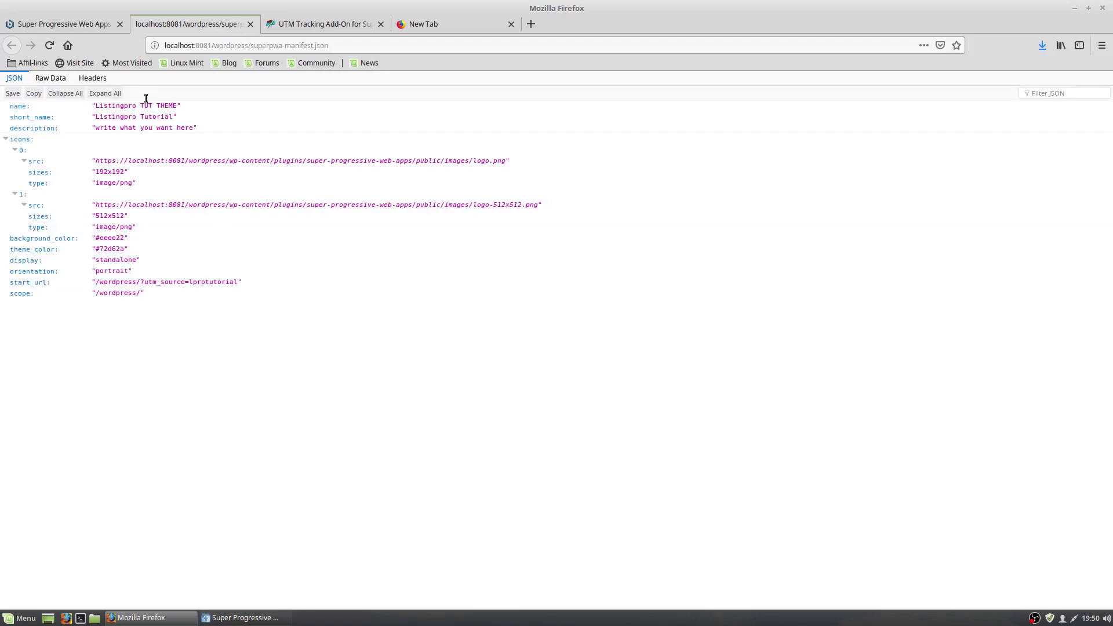
Close the manifest tab to return to UTM Tracking showing /wordpress/?utm_source=lprotutorial
key(ctrl+w)
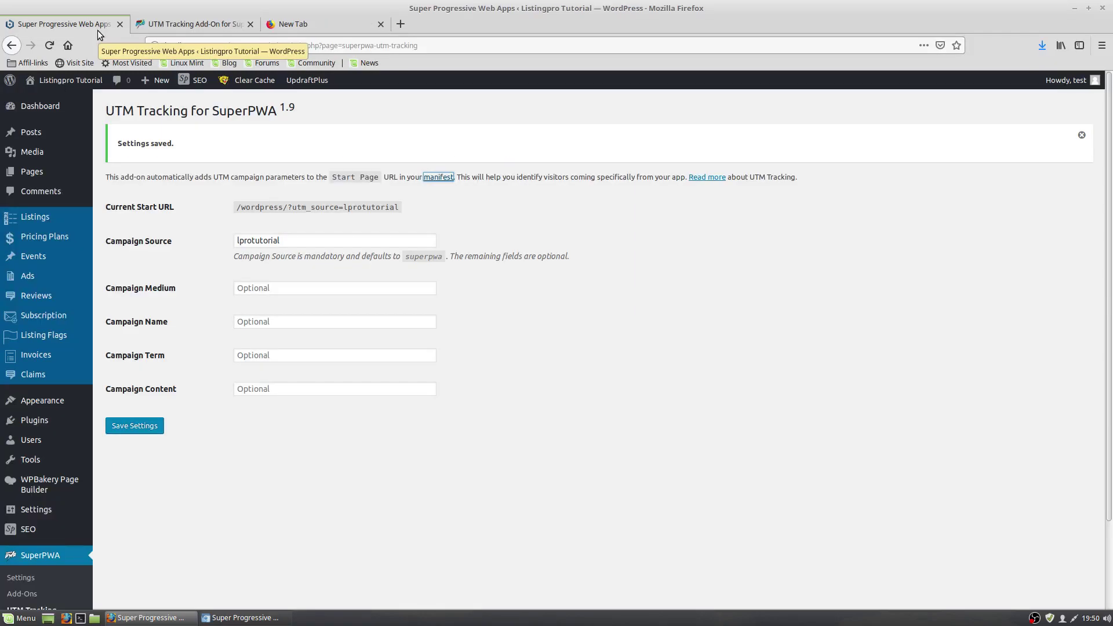